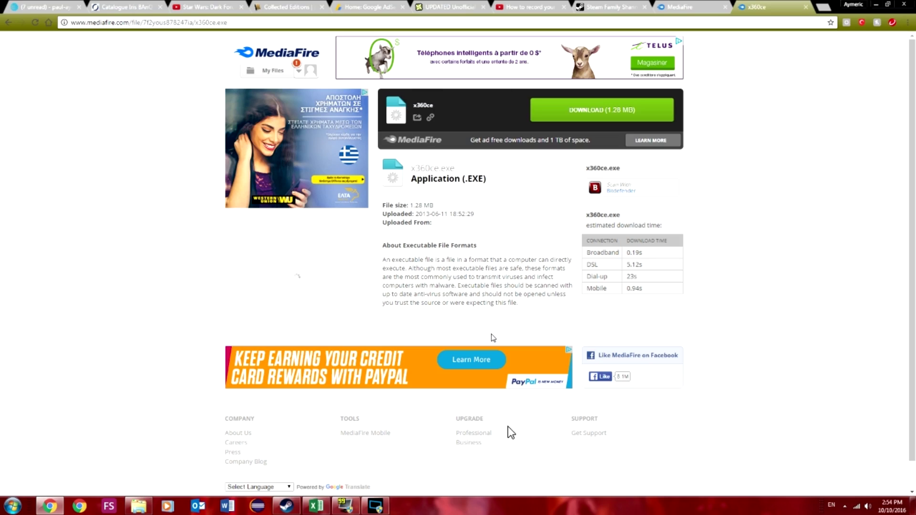
Step: Show the desktop to locate the downloaded x360ce.exe file
{"action": "key", "text": "super+d"}
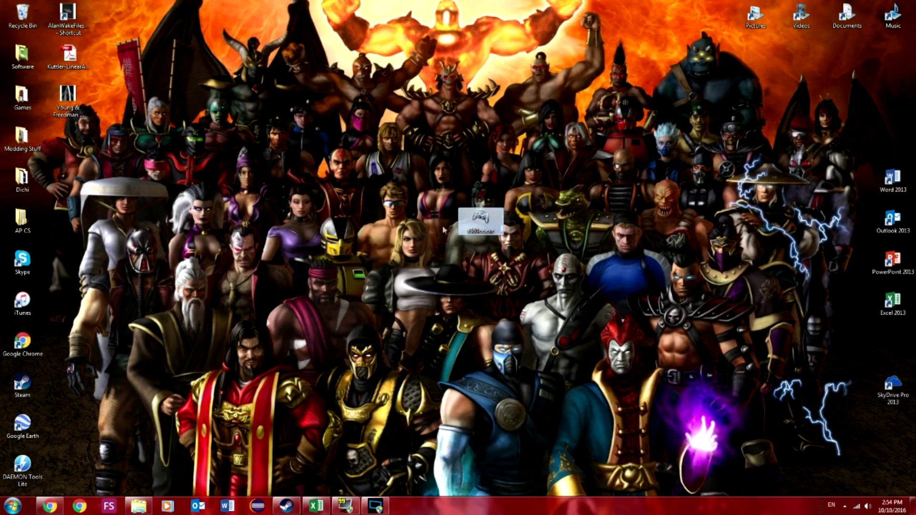
{"action": "left_click_drag", "start_coordinate": [434, 175], "coordinate": [538, 295]}
{"action": "left_click", "coordinate": [524, 269]}
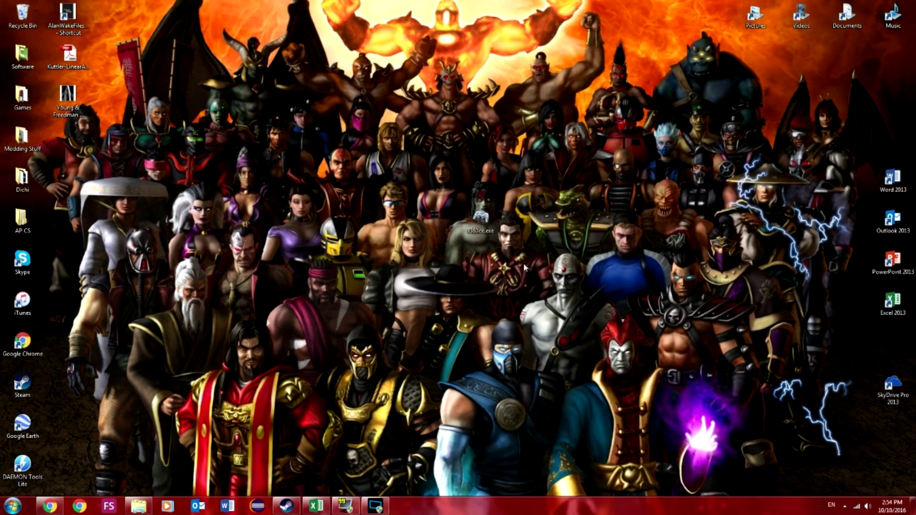
Step: Open Windows Explorer and go to the Program Files (x86) folder on the Packard Bell (C:) drive
{"action": "right_click", "coordinate": [144, 511]}
{"action": "key", "text": "Escape"}
{"action": "left_click", "coordinate": [139, 506]}
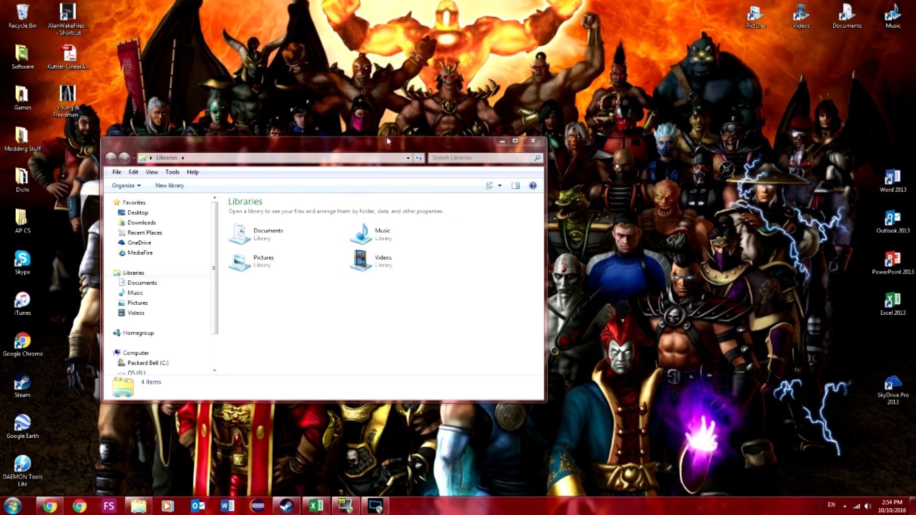
{"action": "left_click_drag", "start_coordinate": [376, 152], "coordinate": [458, 95]}
{"action": "left_click", "coordinate": [252, 307]}
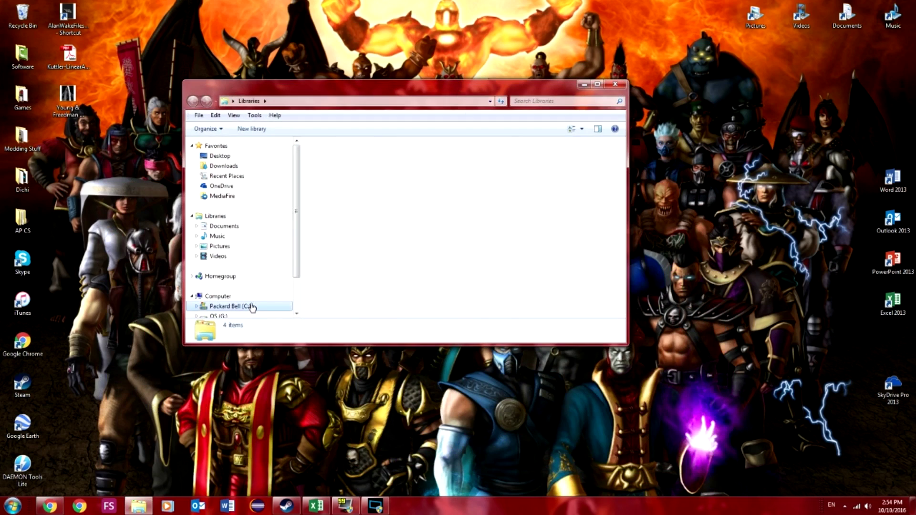
{"action": "left_click", "coordinate": [361, 237]}
{"action": "scroll", "coordinate": [360, 241], "scroll_direction": "down", "scroll_amount": 12}
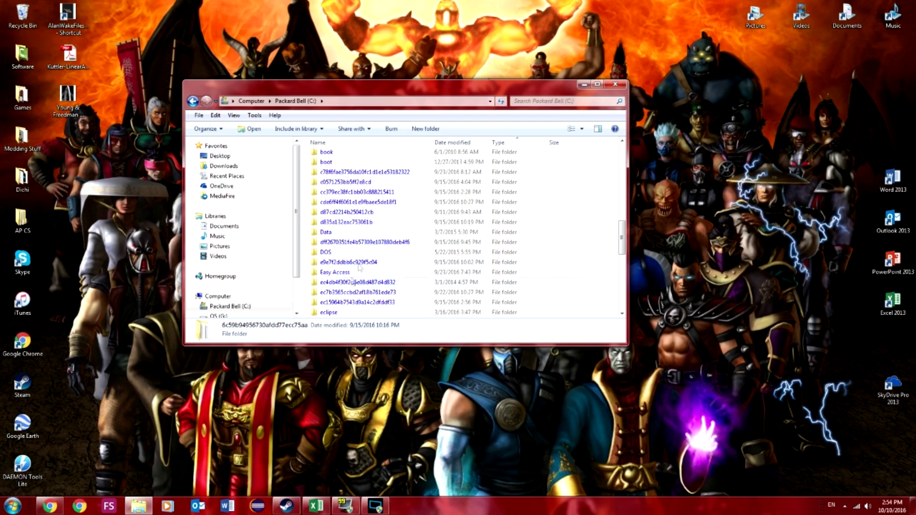
{"action": "mouse_move", "coordinate": [350, 255]}
{"action": "scroll", "coordinate": [382, 206], "scroll_direction": "down", "scroll_amount": 6}
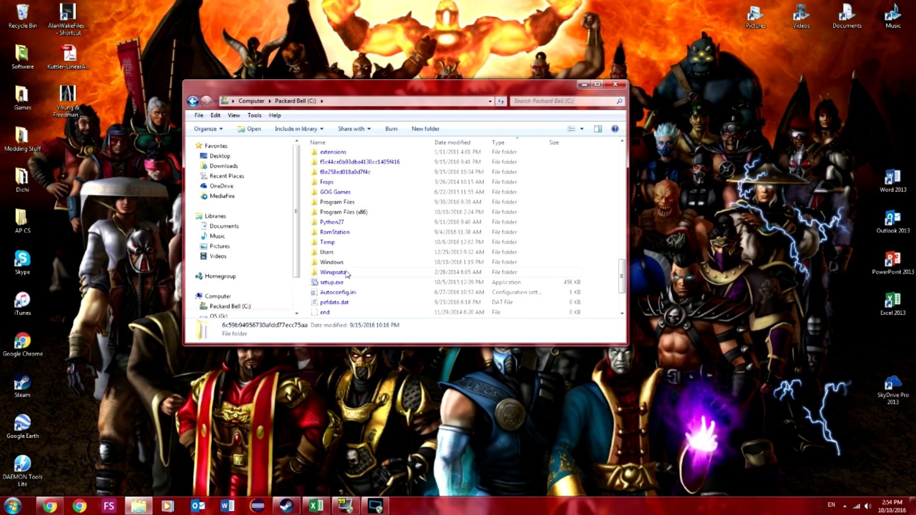
{"action": "double_click", "coordinate": [357, 215]}
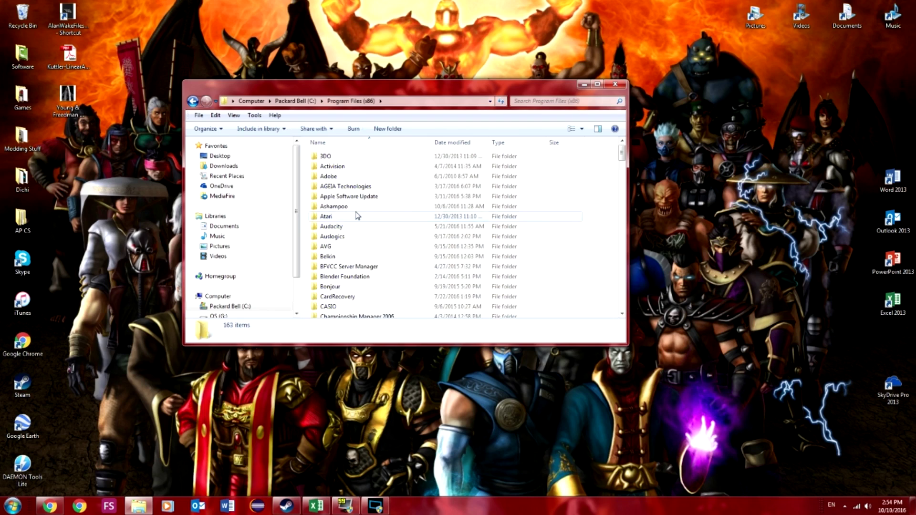
Step: Navigate through the Steam and steamapps folders to the common folder that holds the installed games
{"action": "scroll", "coordinate": [356, 213], "scroll_direction": "down", "scroll_amount": 12}
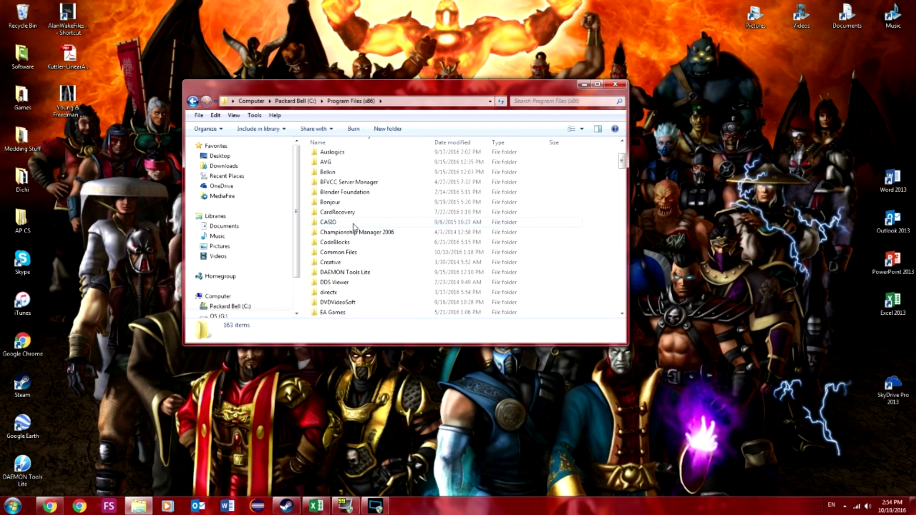
{"action": "scroll", "coordinate": [366, 215], "scroll_direction": "up", "scroll_amount": 12}
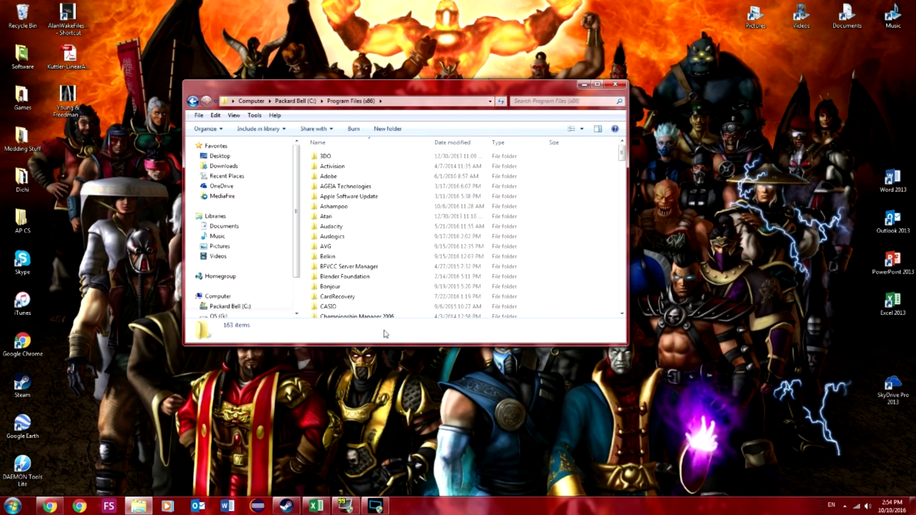
{"action": "scroll", "coordinate": [396, 175], "scroll_direction": "down", "scroll_amount": 10}
{"action": "scroll", "coordinate": [396, 174], "scroll_direction": "down", "scroll_amount": 6}
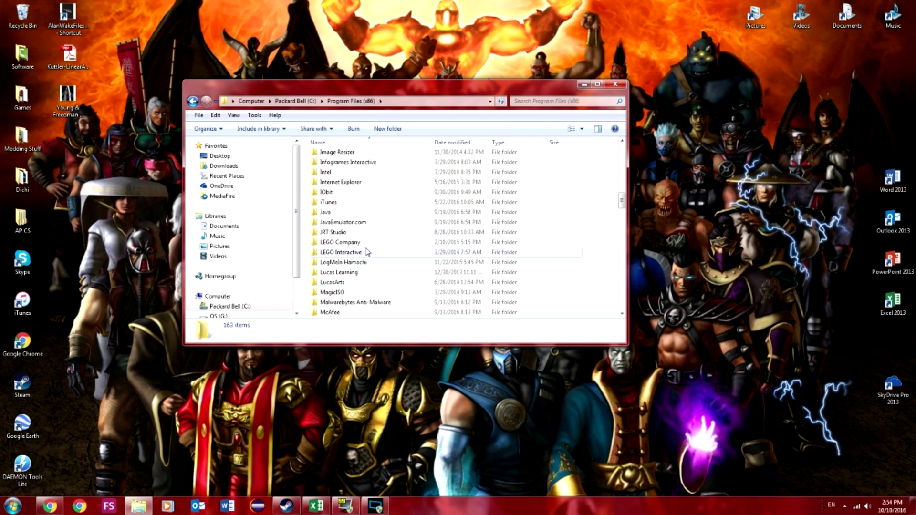
{"action": "scroll", "coordinate": [369, 236], "scroll_direction": "down", "scroll_amount": 11}
{"action": "scroll", "coordinate": [372, 229], "scroll_direction": "down", "scroll_amount": 10}
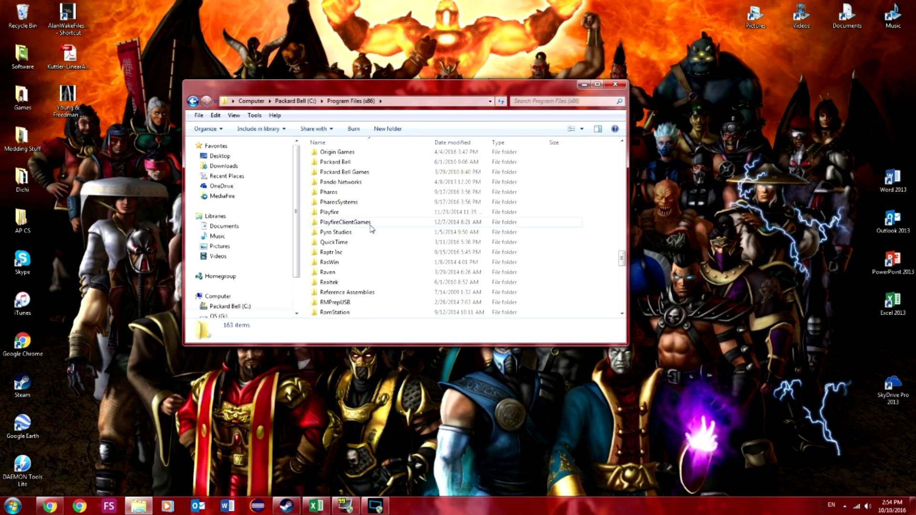
{"action": "scroll", "coordinate": [339, 241], "scroll_direction": "down", "scroll_amount": 3}
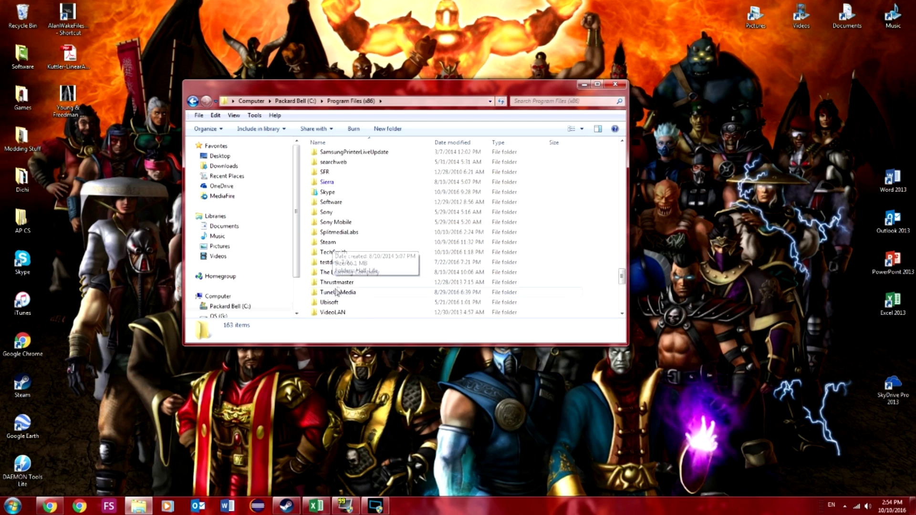
{"action": "double_click", "coordinate": [344, 247]}
{"action": "scroll", "coordinate": [344, 188], "scroll_direction": "down", "scroll_amount": 1}
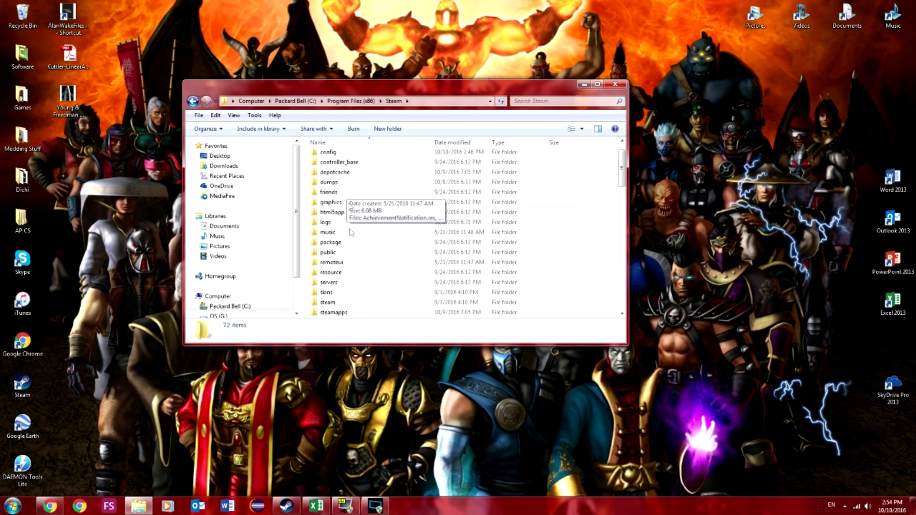
{"action": "double_click", "coordinate": [344, 307]}
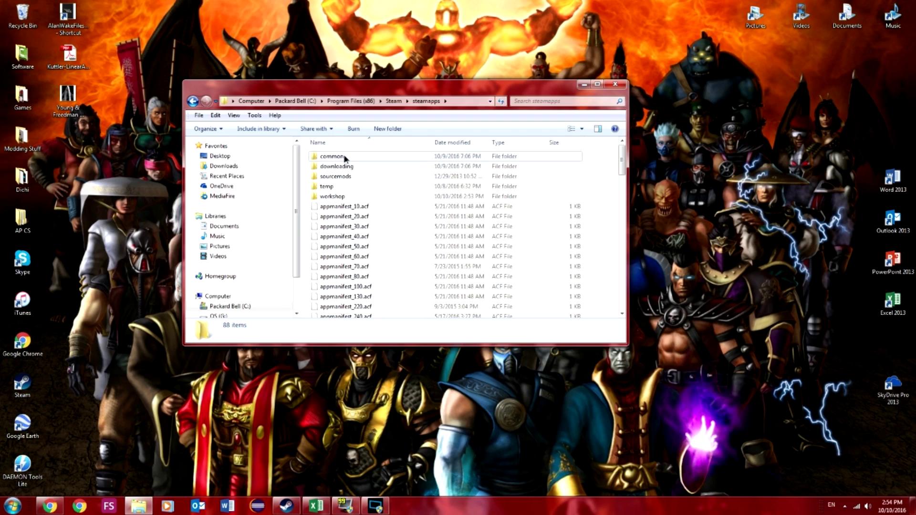
{"action": "double_click", "coordinate": [347, 157]}
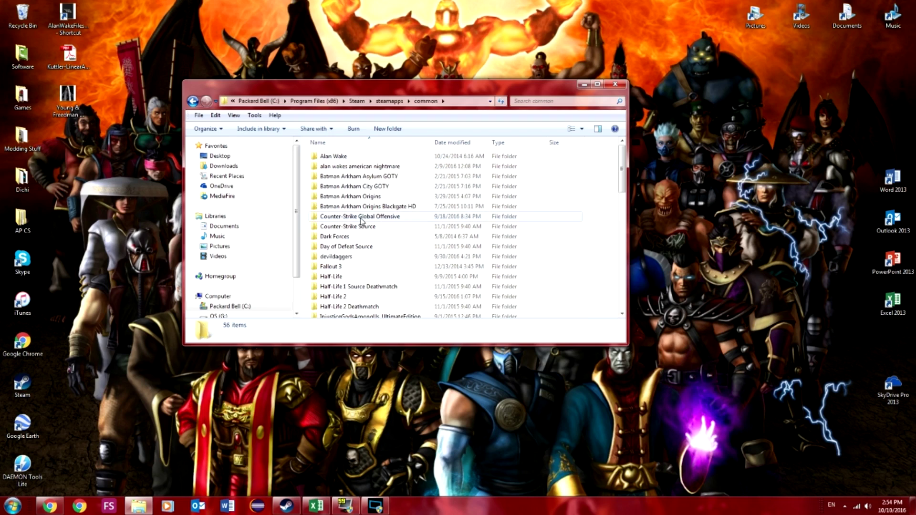
Step: Examine the Alan Wake game folder to compare the locations of AlanWake.exe and x360ce.exe, and return to the common folder
{"action": "double_click", "coordinate": [360, 179]}
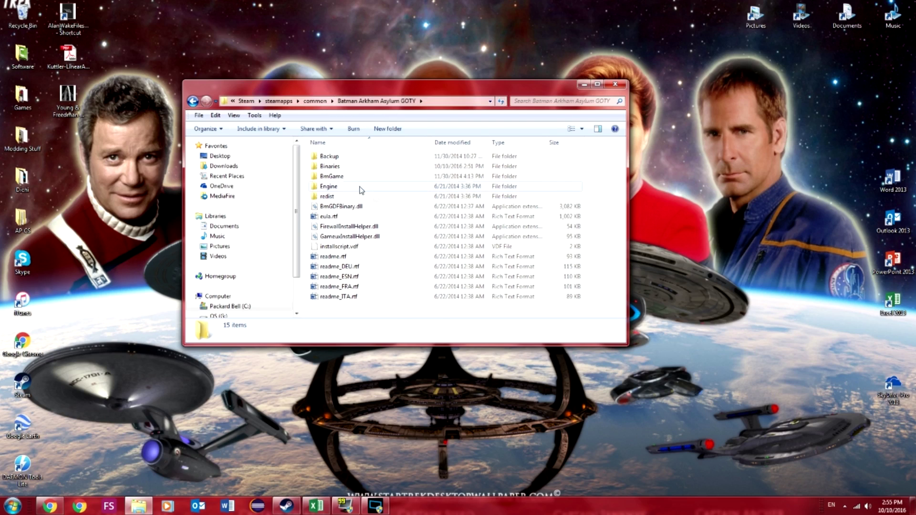
{"action": "key", "text": "BackSpace"}
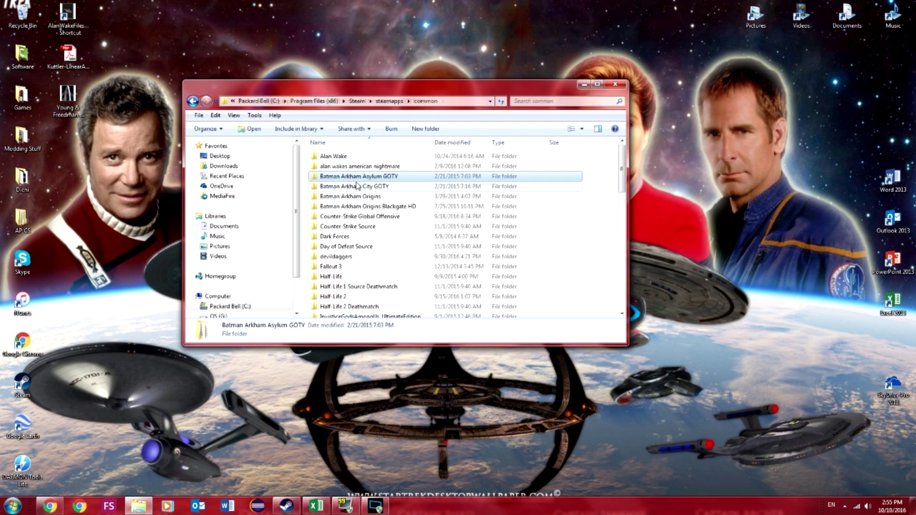
{"action": "double_click", "coordinate": [356, 157]}
{"action": "scroll", "coordinate": [379, 210], "scroll_direction": "down", "scroll_amount": 3}
{"action": "scroll", "coordinate": [379, 210], "scroll_direction": "up", "scroll_amount": 3}
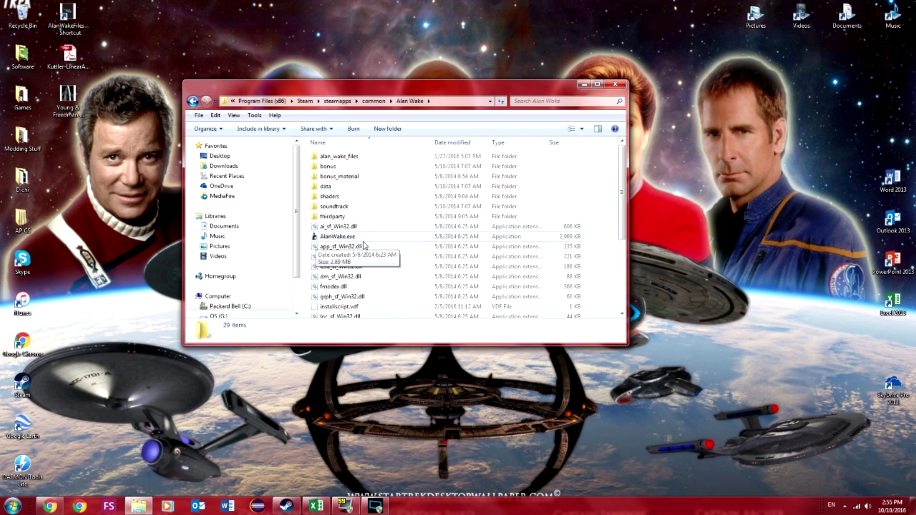
{"action": "scroll", "coordinate": [367, 240], "scroll_direction": "down", "scroll_amount": 4}
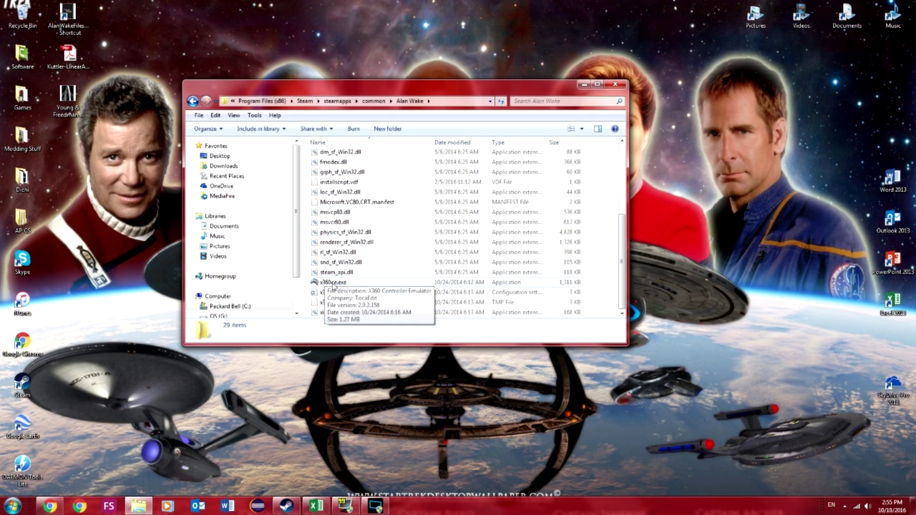
{"action": "key", "text": "BackSpace"}
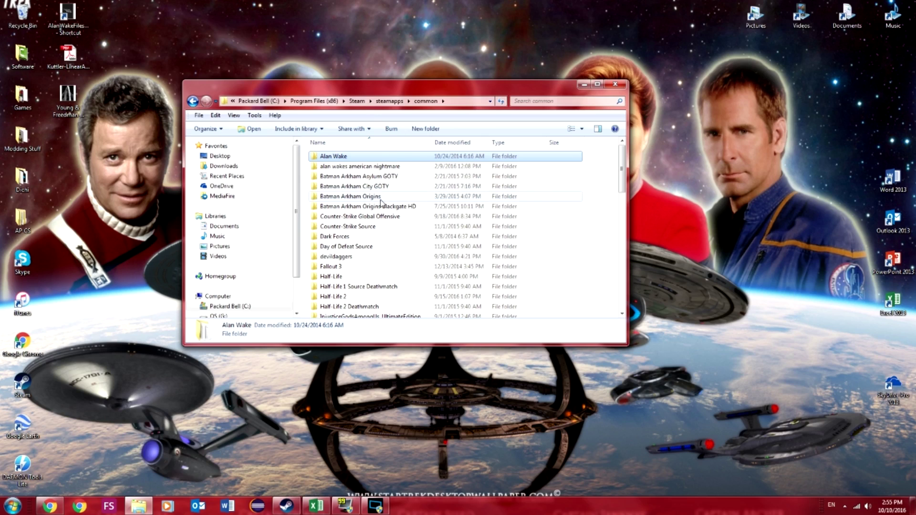
Step: Open the Binaries folder of Batman Arkham Asylum GOTY and look through it for the game's executable
{"action": "double_click", "coordinate": [388, 177]}
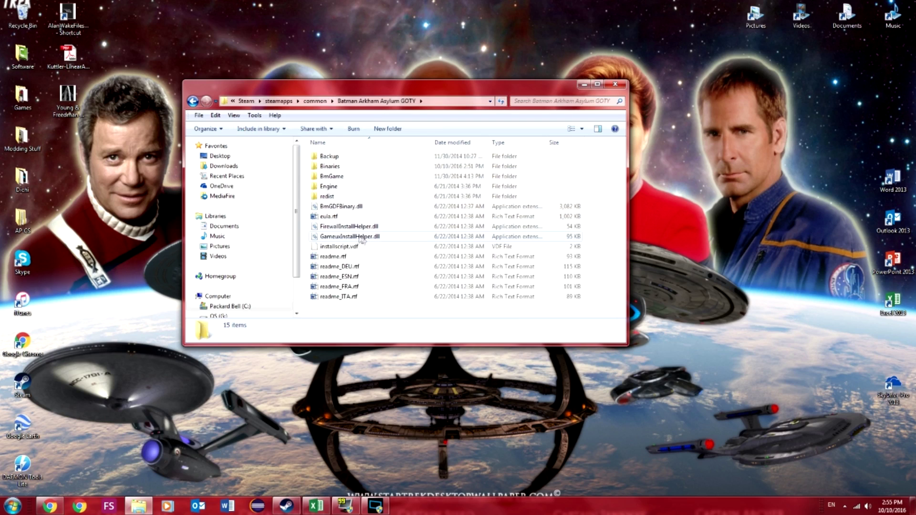
{"action": "double_click", "coordinate": [329, 166]}
{"action": "scroll", "coordinate": [344, 213], "scroll_direction": "down", "scroll_amount": 1}
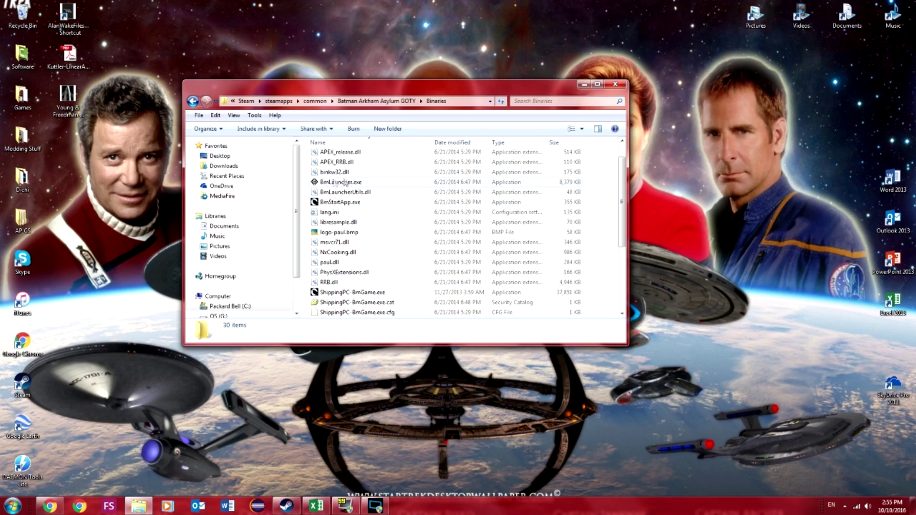
{"action": "scroll", "coordinate": [345, 181], "scroll_direction": "down", "scroll_amount": 4}
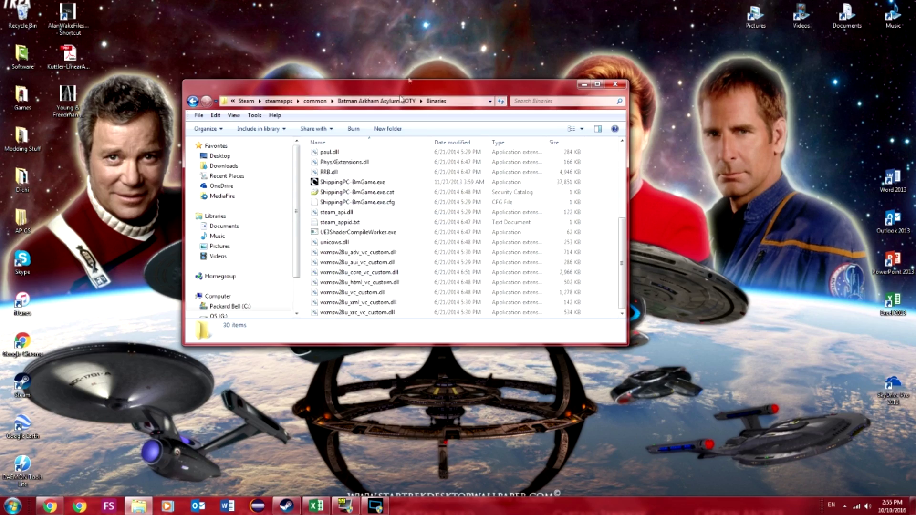
{"action": "left_click_drag", "start_coordinate": [404, 86], "coordinate": [497, 152]}
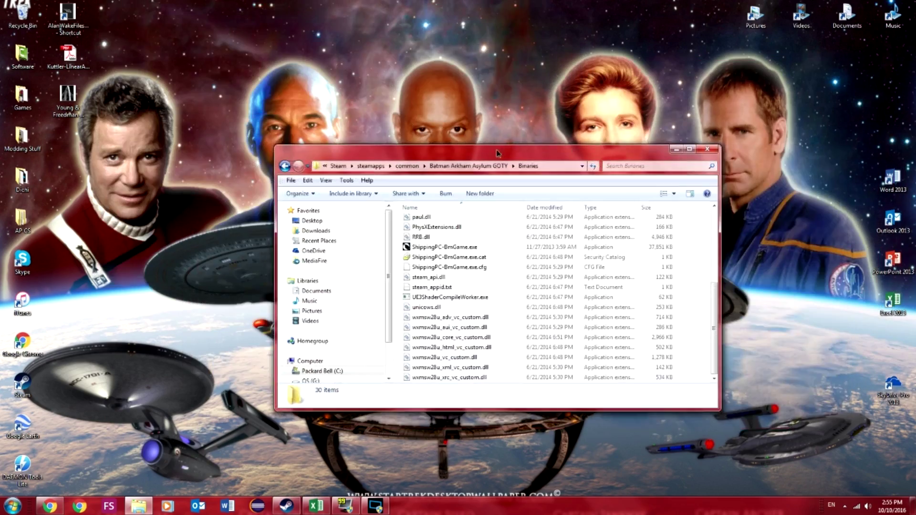
Step: Copy x360ce.exe from the desktop into the Binaries folder of Batman Arkham Asylum GOTY
{"action": "left_click", "coordinate": [677, 149]}
{"action": "left_click", "coordinate": [487, 217]}
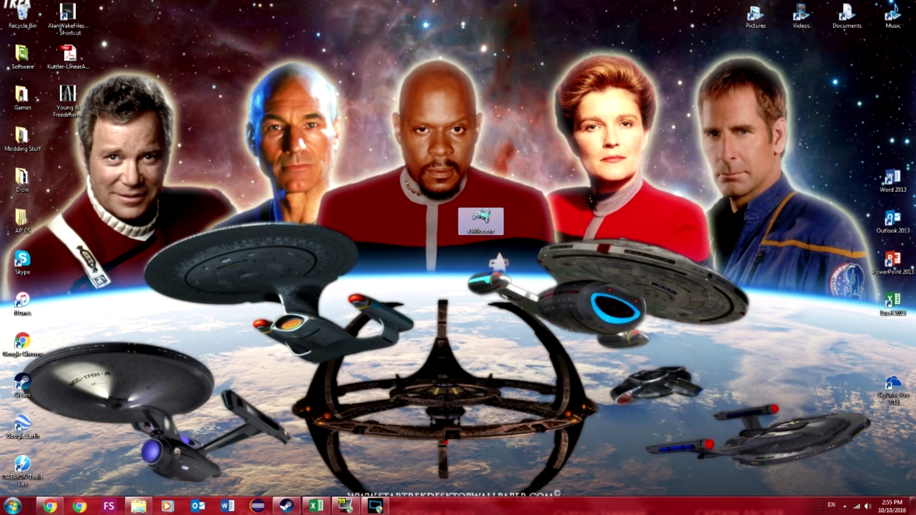
{"action": "right_click", "coordinate": [486, 217]}
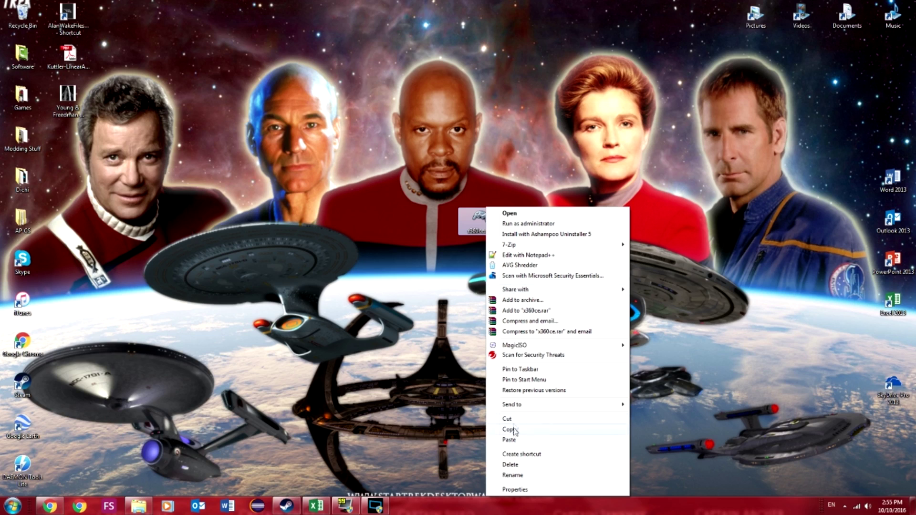
{"action": "left_click", "coordinate": [510, 430]}
{"action": "left_click", "coordinate": [138, 506]}
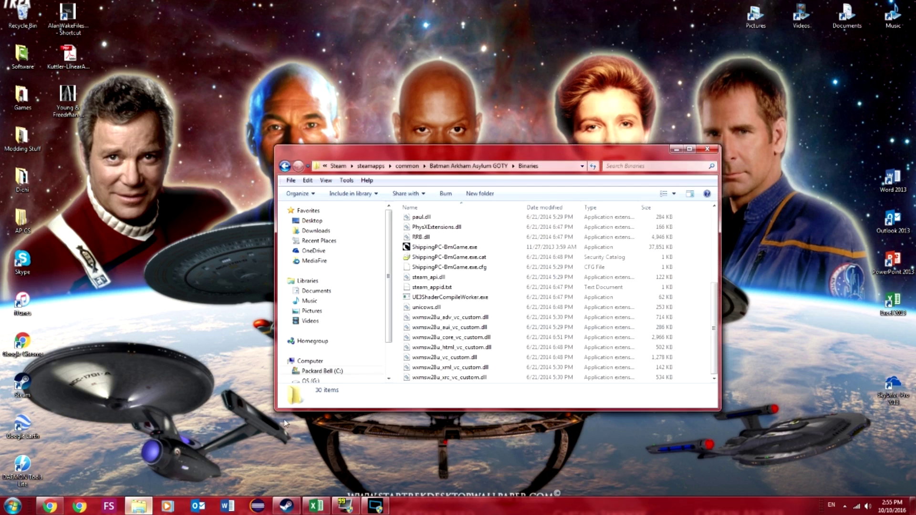
{"action": "right_click", "coordinate": [399, 275]}
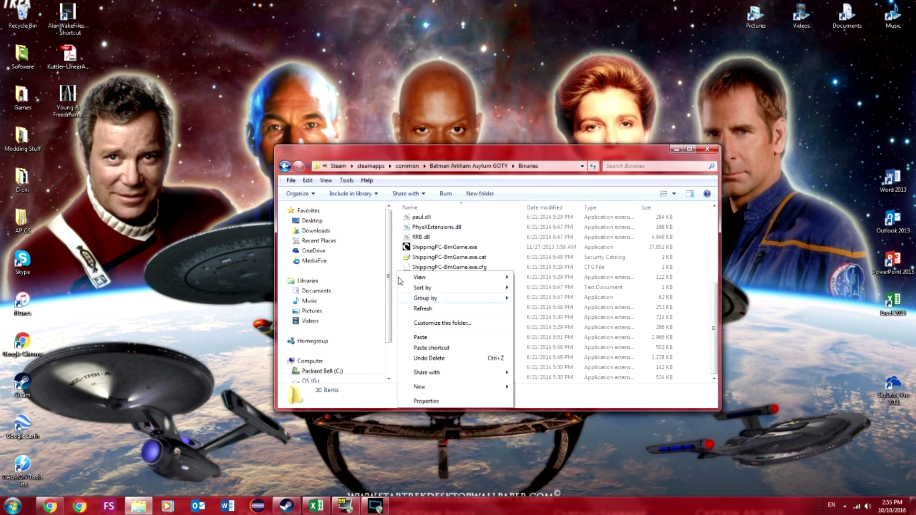
{"action": "left_click", "coordinate": [434, 348]}
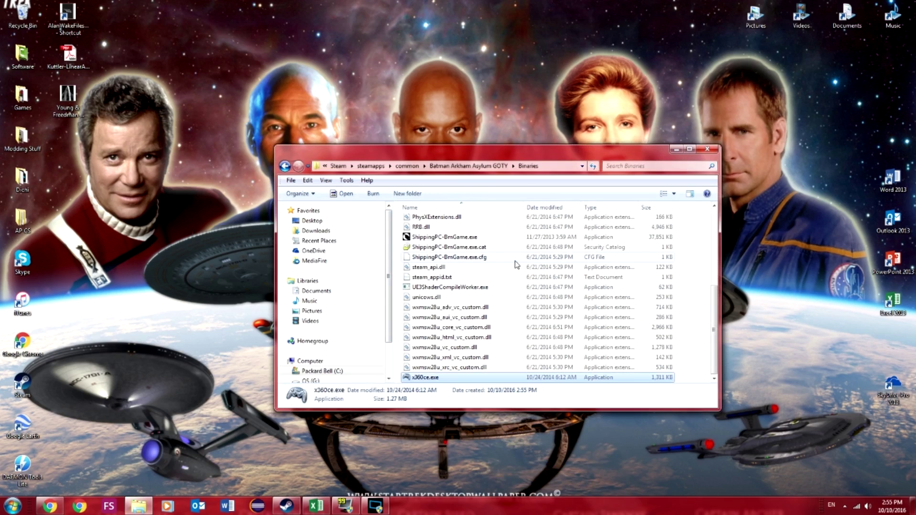
Step: Run x360ce.exe from the Binaries folder and let it create the missing x360ce.ini and xinput1_3.dll files
{"action": "double_click", "coordinate": [432, 378]}
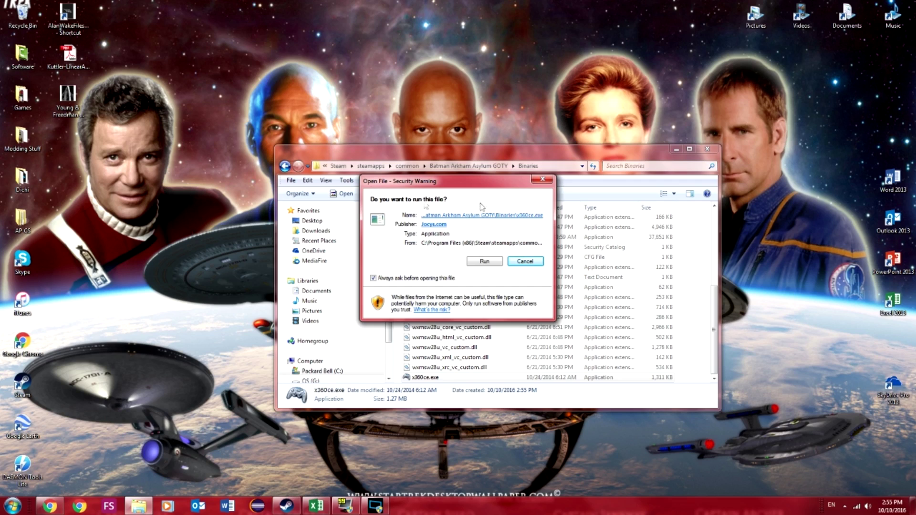
{"action": "left_click", "coordinate": [490, 261]}
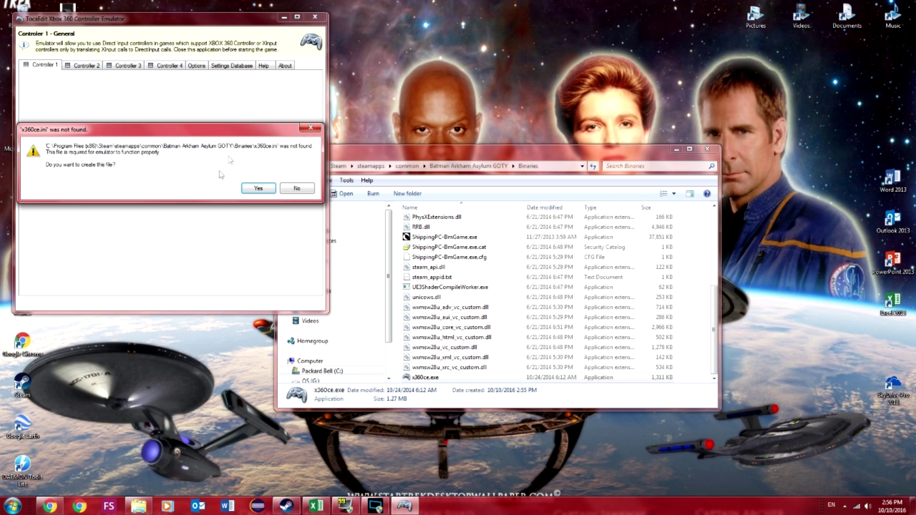
{"action": "left_click", "coordinate": [256, 190]}
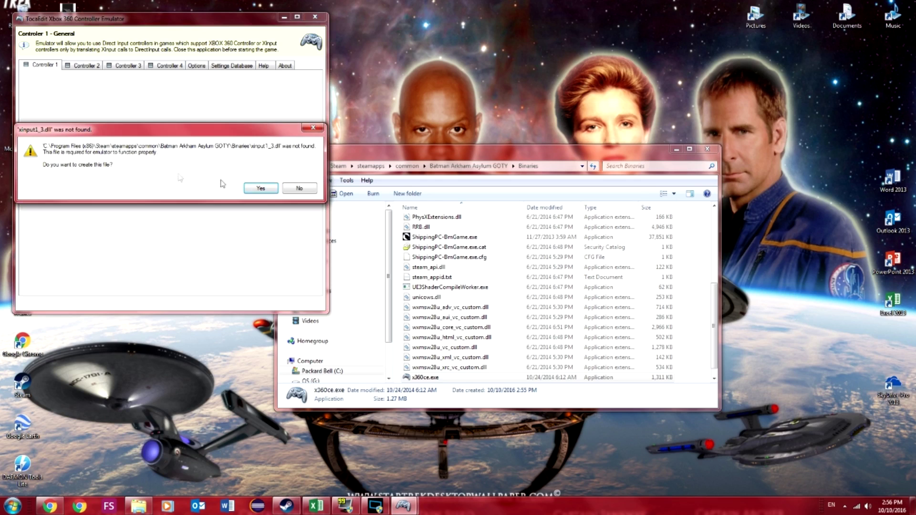
{"action": "left_click", "coordinate": [255, 188]}
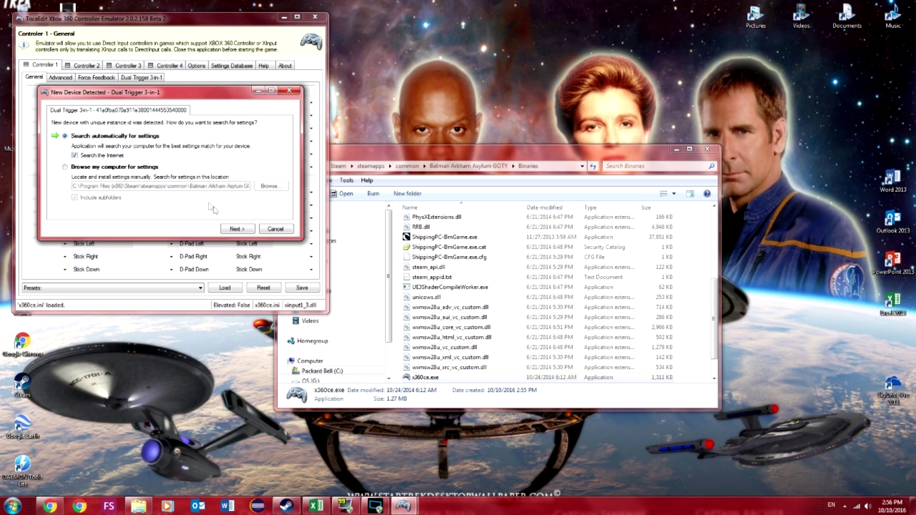
Step: Search automatically, including online, for Dual Trigger 3-in-1 settings and load the Batman: Arkham Asylum GOTY configuration
{"action": "left_click", "coordinate": [241, 232]}
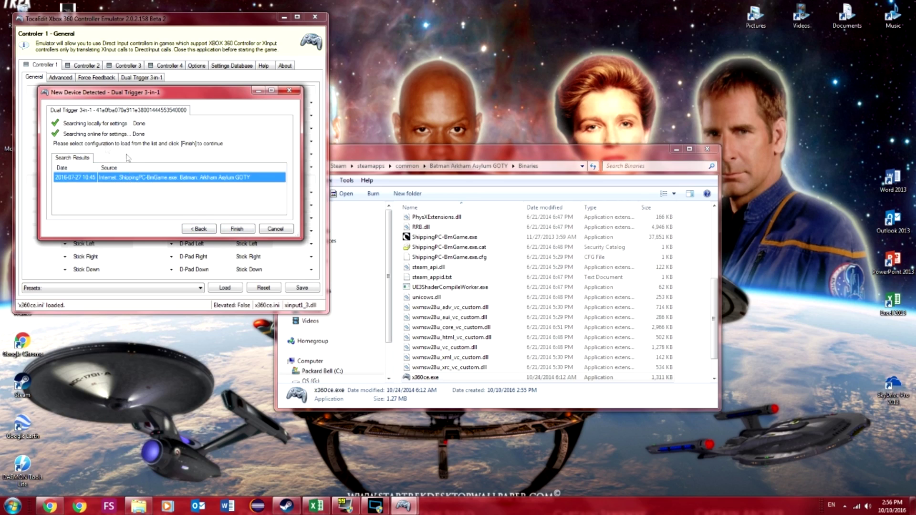
{"action": "left_click", "coordinate": [237, 229]}
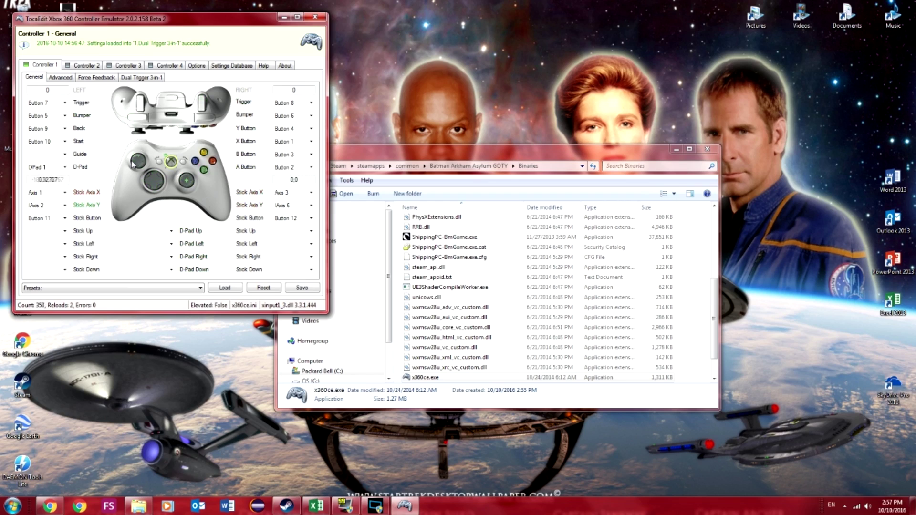
Step: Examine the mapping options available for the right Stick Axis Y and the left Trigger, including the inverted axes, without changing either
{"action": "left_click", "coordinate": [311, 207]}
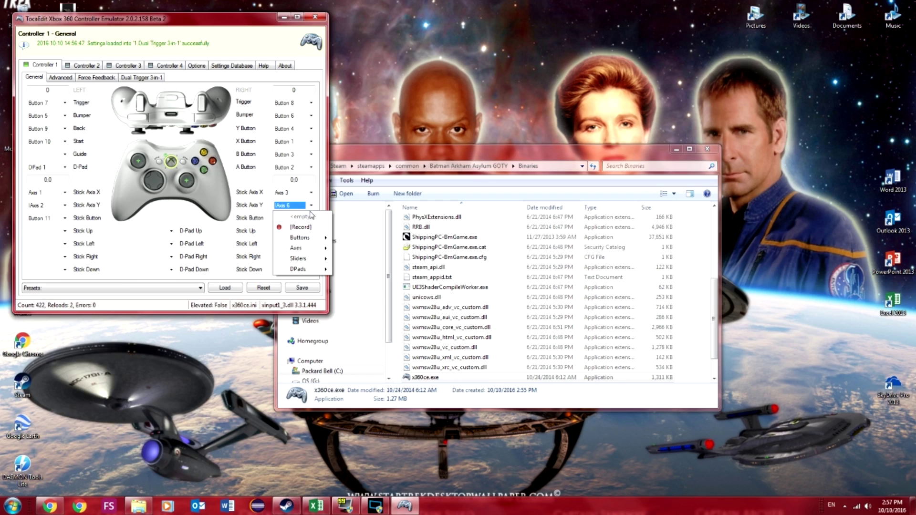
{"action": "left_click", "coordinate": [311, 210]}
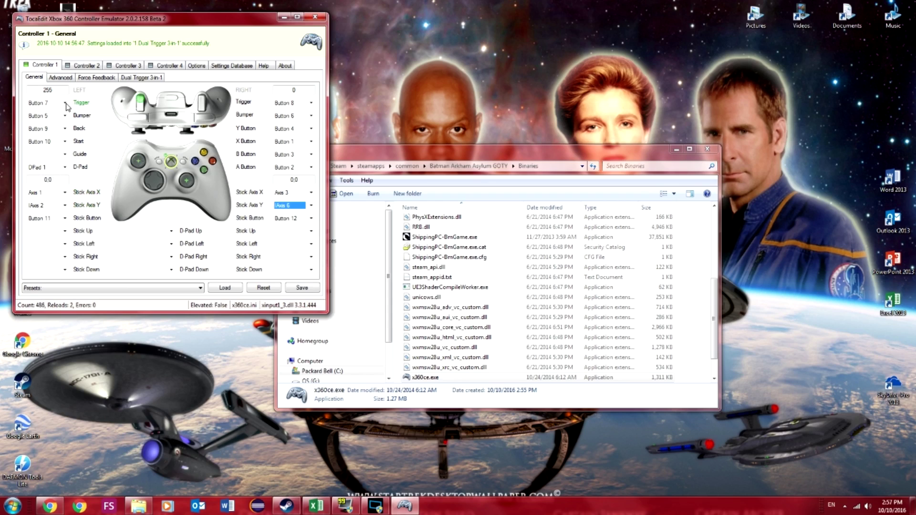
{"action": "left_click", "coordinate": [66, 104]}
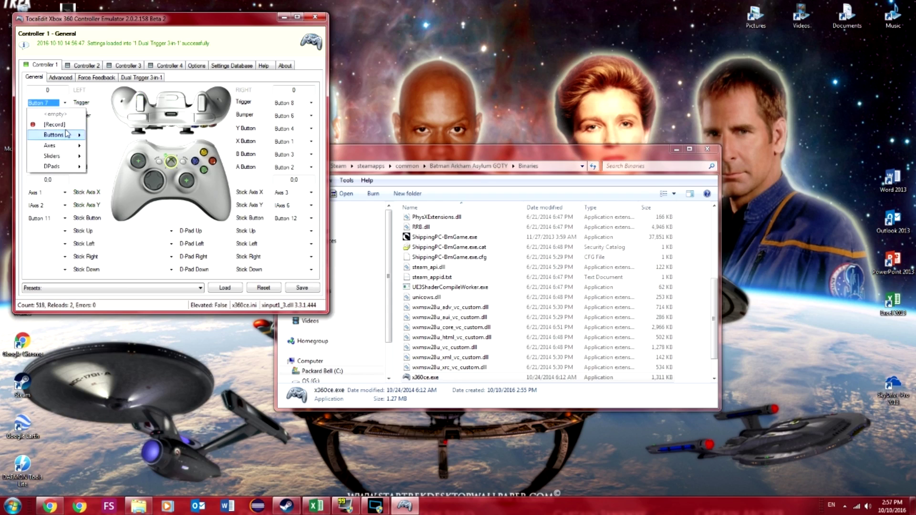
{"action": "mouse_move", "coordinate": [66, 150]}
{"action": "mouse_move", "coordinate": [117, 140]}
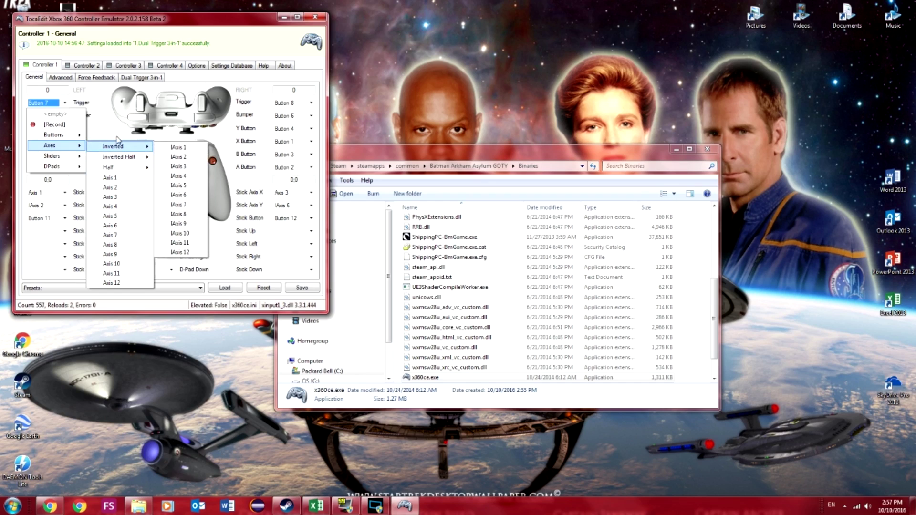
{"action": "left_click", "coordinate": [67, 105]}
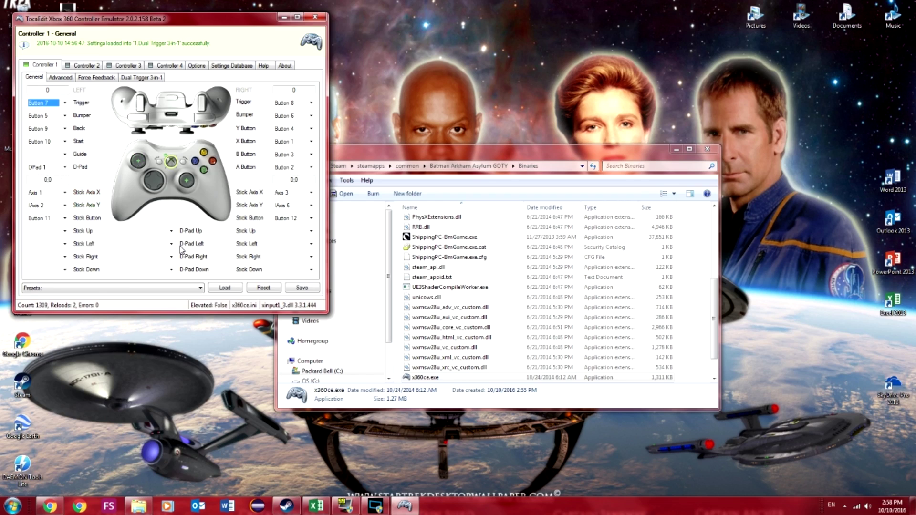
Step: Hide the emulator and Binaries folder windows to show the desktop
{"action": "left_click", "coordinate": [511, 457]}
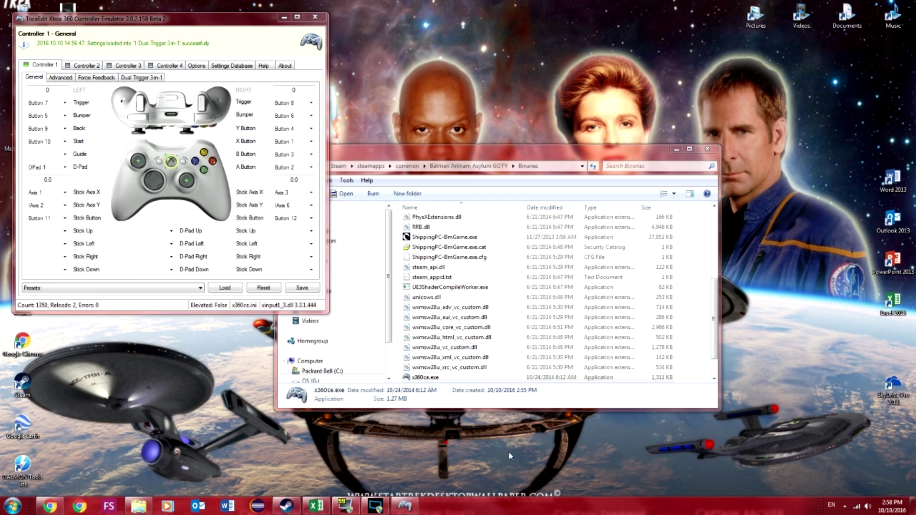
{"action": "left_click", "coordinate": [913, 506]}
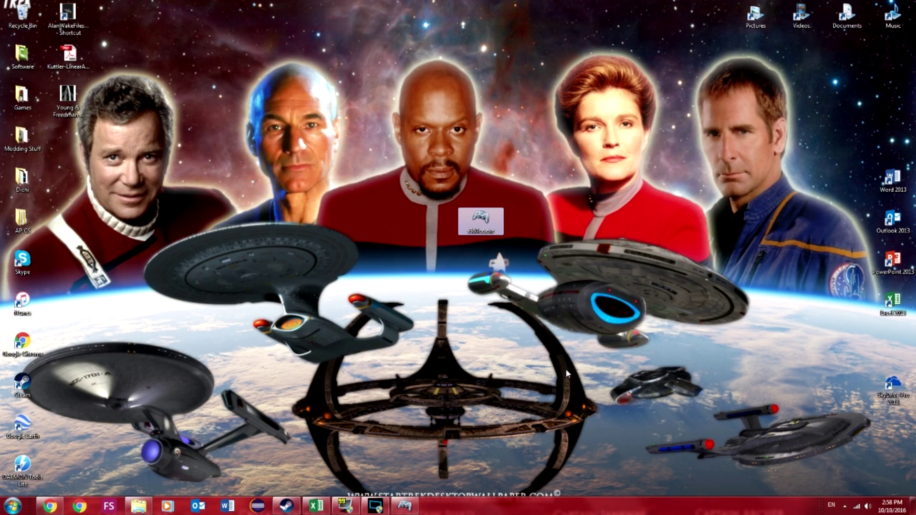